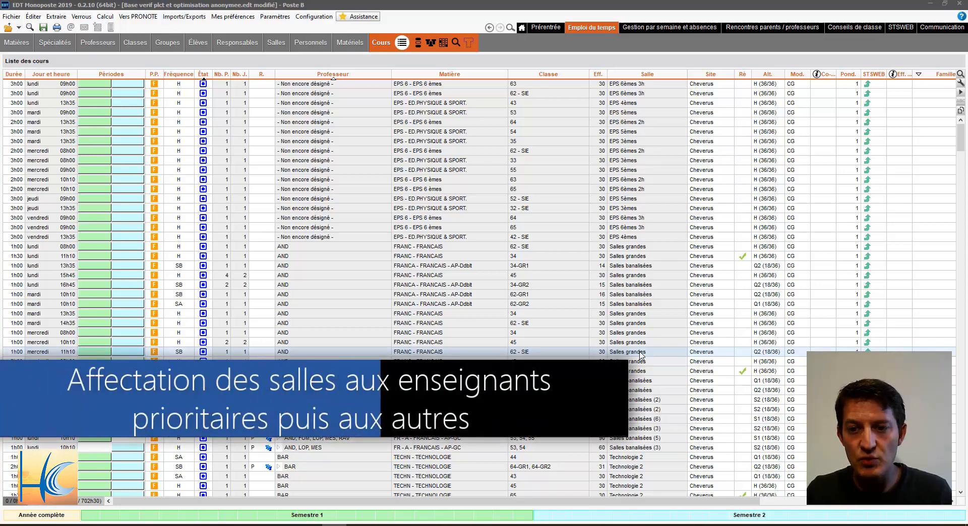
Step: Extract the list of courses taught by the history-geography teacher LIK
{"action": "left_click", "coordinate": [97, 42]}
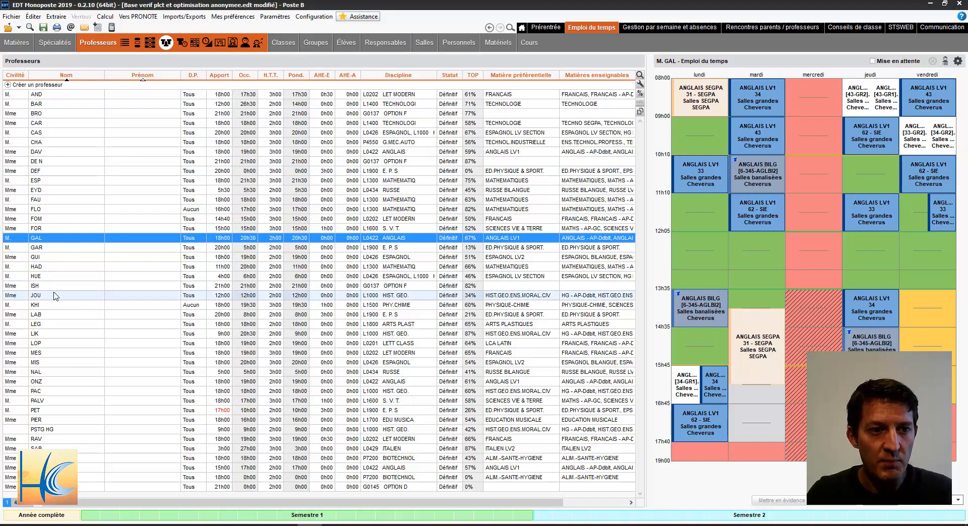
{"action": "left_click", "coordinate": [66, 335]}
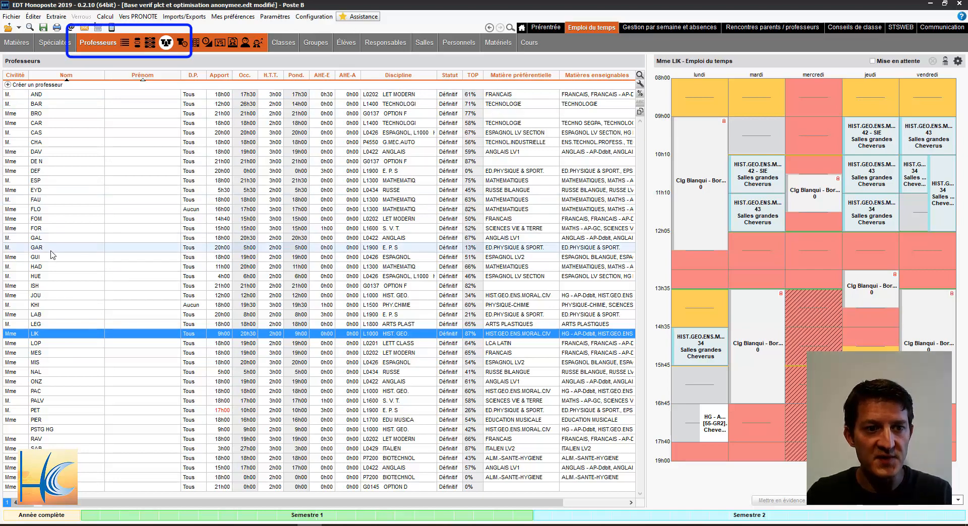
{"action": "key", "text": "ctrl+u"}
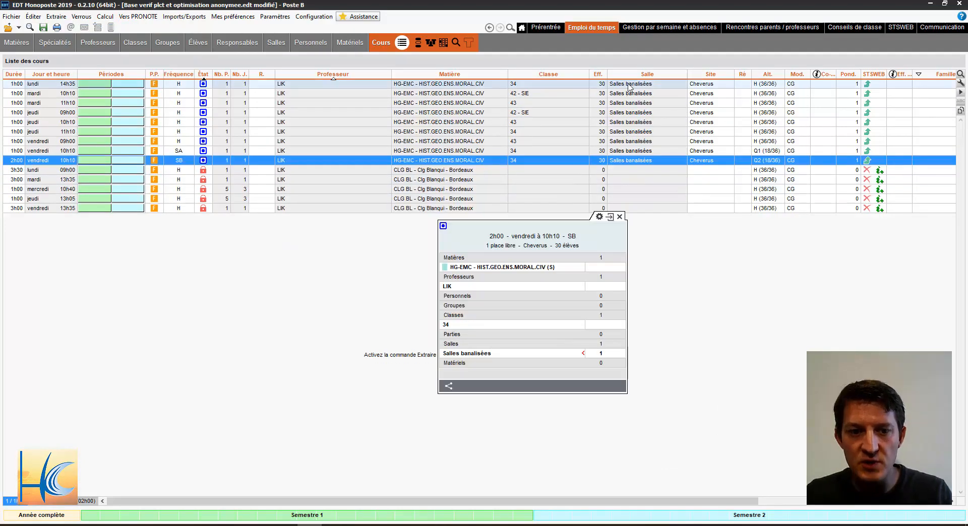
Step: Assign room 102 - HG - Lettres to all nine HG-EMC courses of teacher LIK in place of Salles banalisées
{"action": "left_click", "coordinate": [628, 84], "text": "shift"}
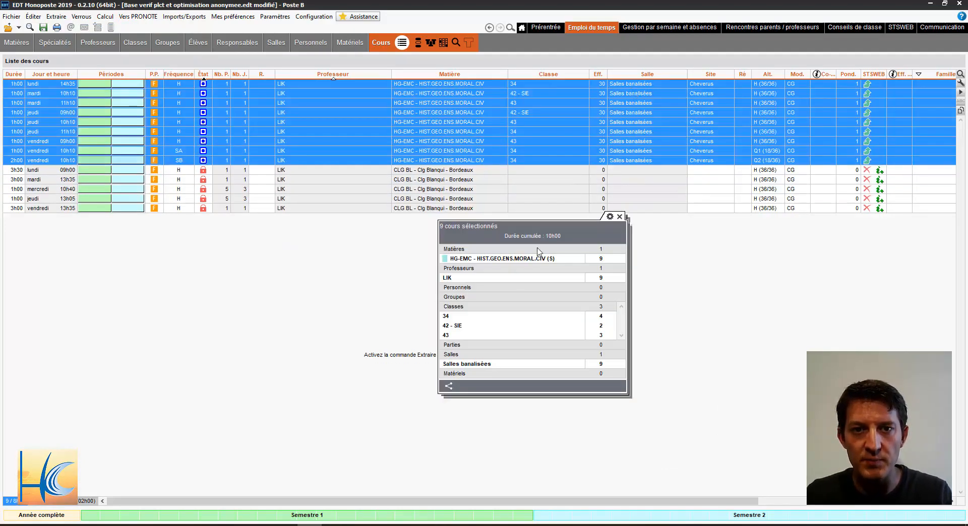
{"action": "left_click", "coordinate": [486, 364]}
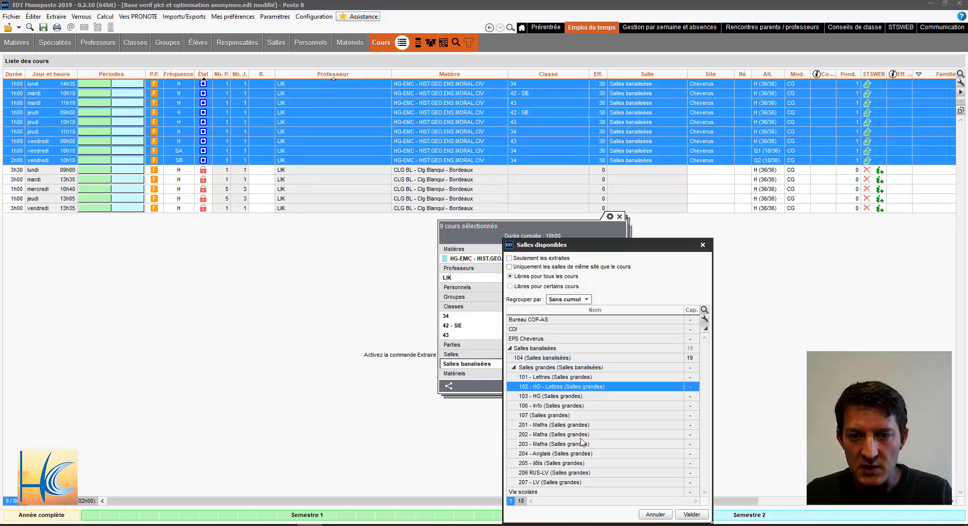
{"action": "left_click", "coordinate": [692, 515]}
{"action": "left_click", "coordinate": [591, 336]}
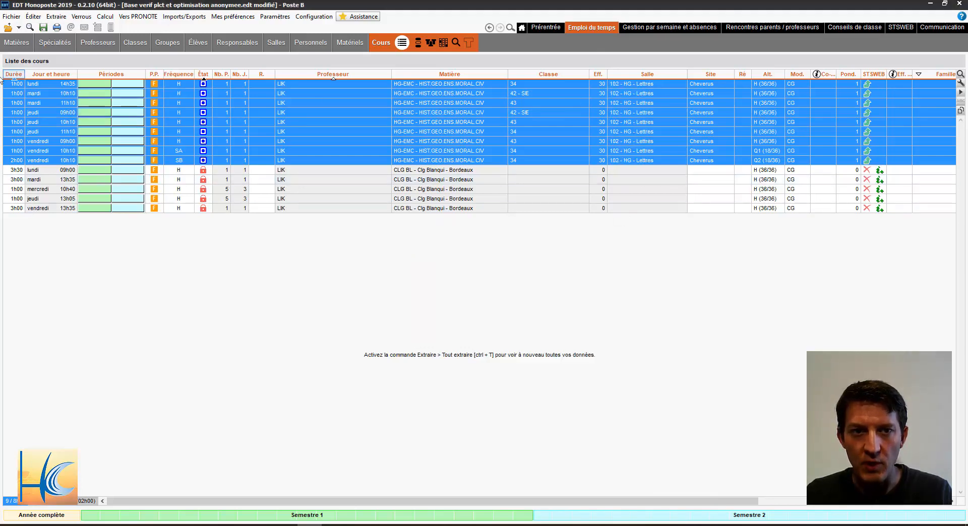
Step: Display the weekly timetable of teacher AND and widen the timetable area beside the teacher list
{"action": "left_click", "coordinate": [93, 43]}
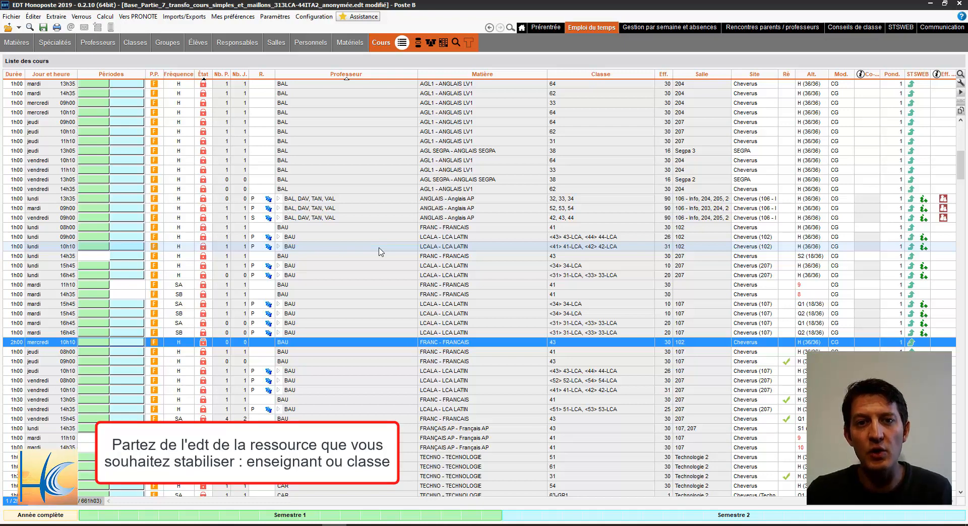
{"action": "left_click", "coordinate": [111, 43]}
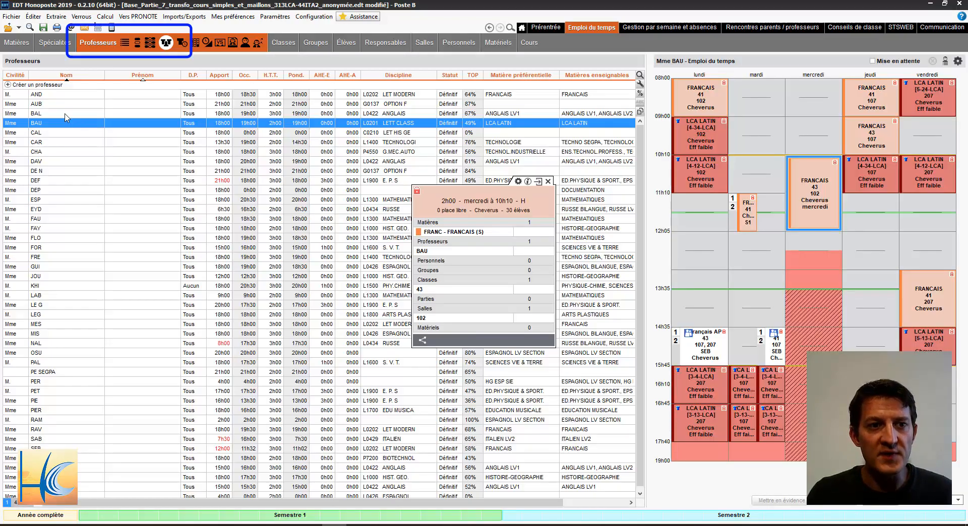
{"action": "left_click", "coordinate": [69, 96]}
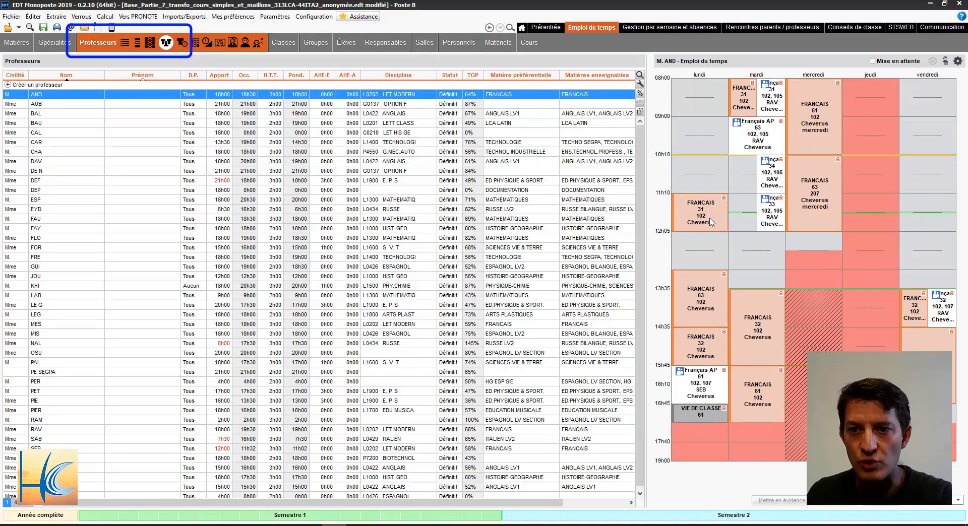
{"action": "left_click_drag", "start_coordinate": [648, 251], "coordinate": [437, 248]}
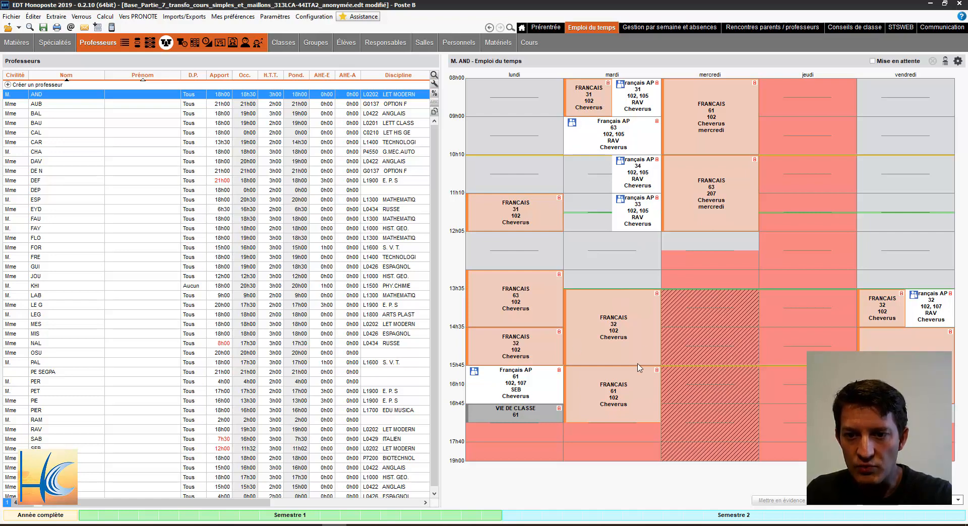
Step: Check which rooms are available for AND's Wednesday 10h10 Français course with class 63, leaving its room unchanged
{"action": "left_click", "coordinate": [720, 195]}
{"action": "left_click", "coordinate": [425, 319]}
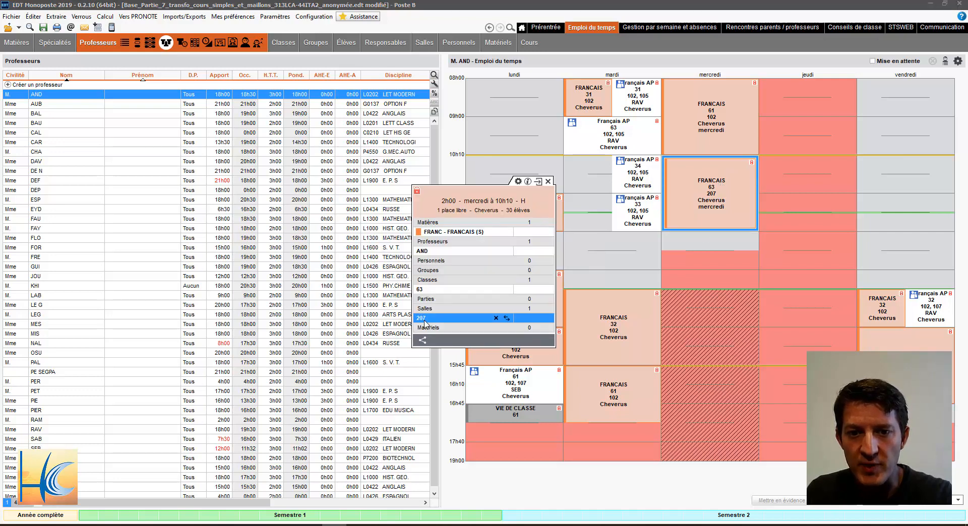
{"action": "left_click", "coordinate": [425, 322]}
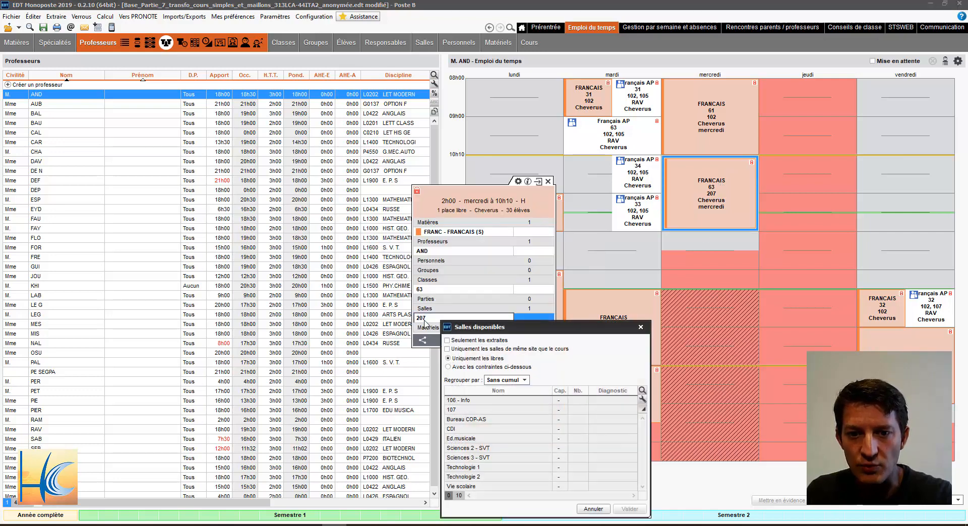
{"action": "left_click", "coordinate": [641, 328]}
{"action": "left_click", "coordinate": [548, 181]}
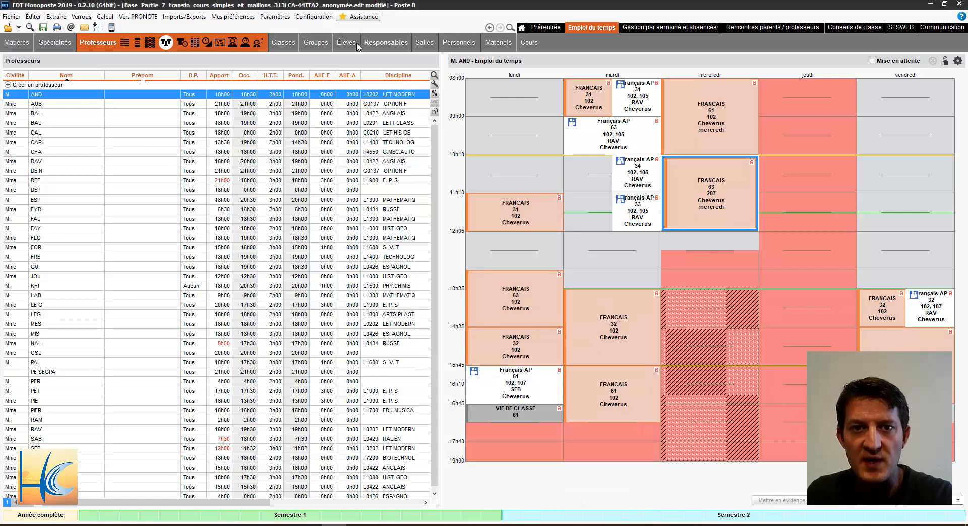
Step: Extract rooms 101 to 209 and show their plannings side by side with one tab per day (Onglet par jour)
{"action": "left_click", "coordinate": [424, 42]}
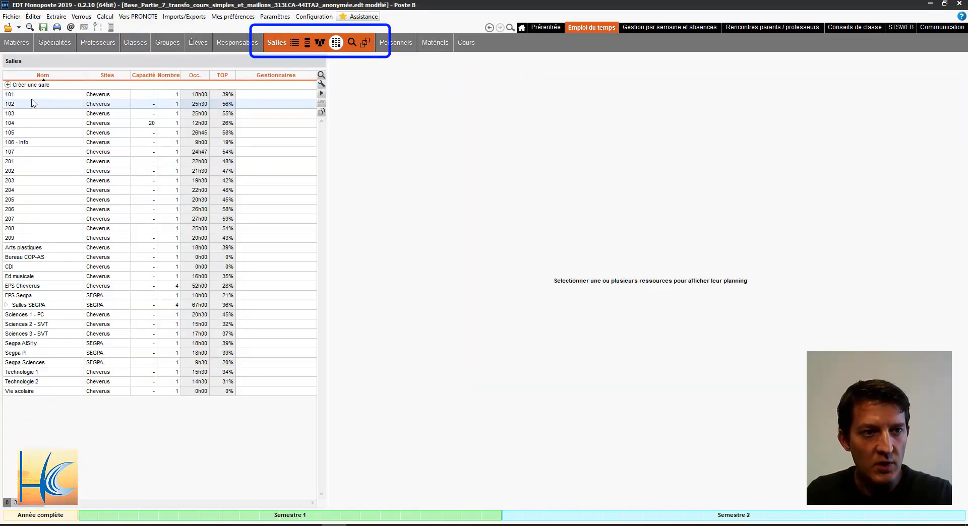
{"action": "left_click", "coordinate": [31, 95]}
{"action": "left_click", "coordinate": [33, 241], "text": "shift"}
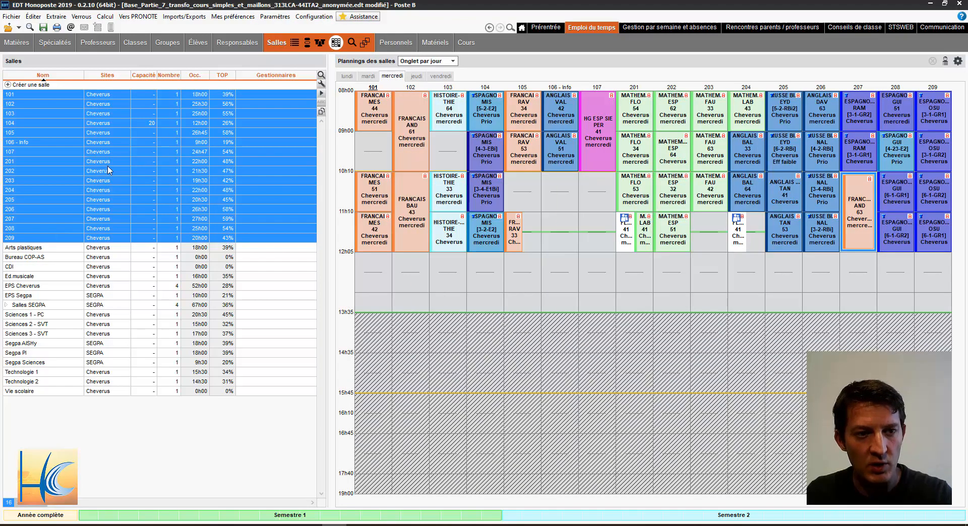
{"action": "key", "text": "ctrl+x"}
{"action": "left_click", "coordinate": [421, 61]}
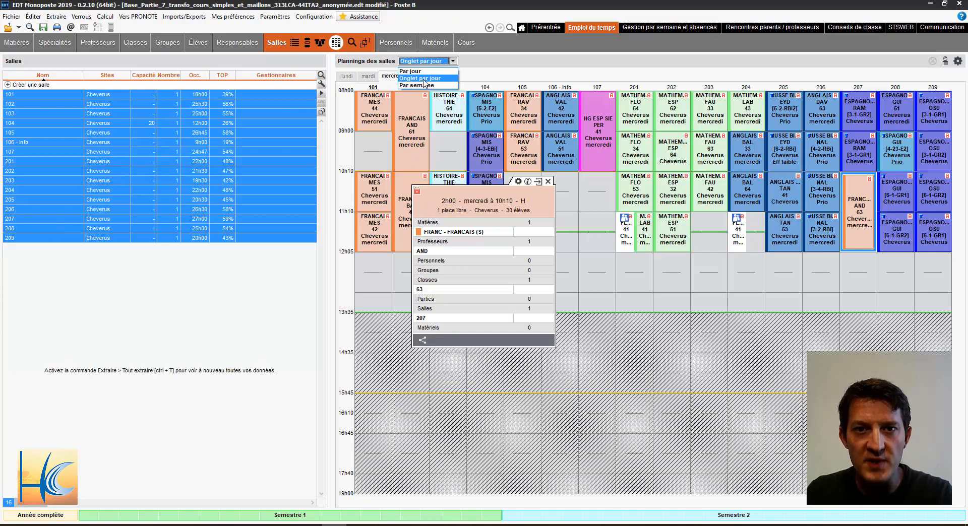
{"action": "left_click", "coordinate": [424, 78]}
{"action": "left_click", "coordinate": [548, 182]}
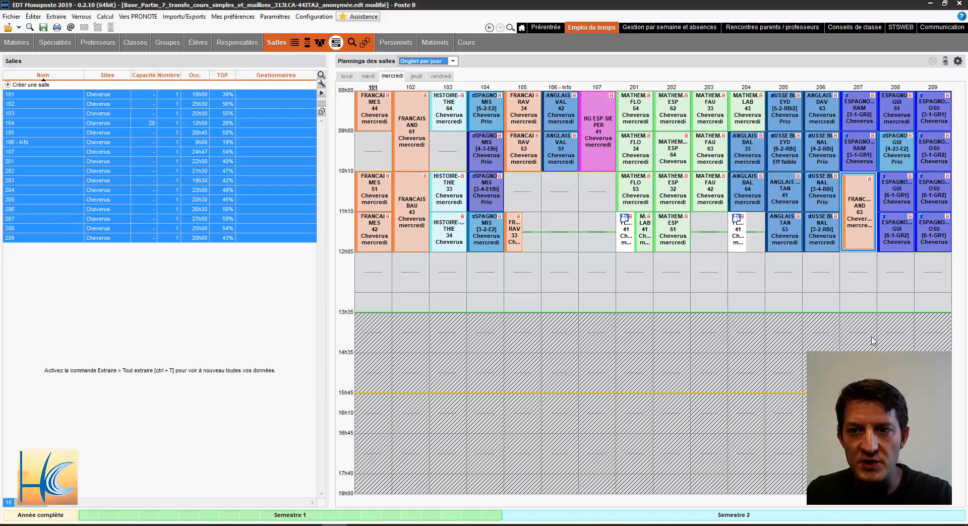
Step: Examine teacher BAU's timetable to see which rooms that teacher uses
{"action": "left_click", "coordinate": [865, 266]}
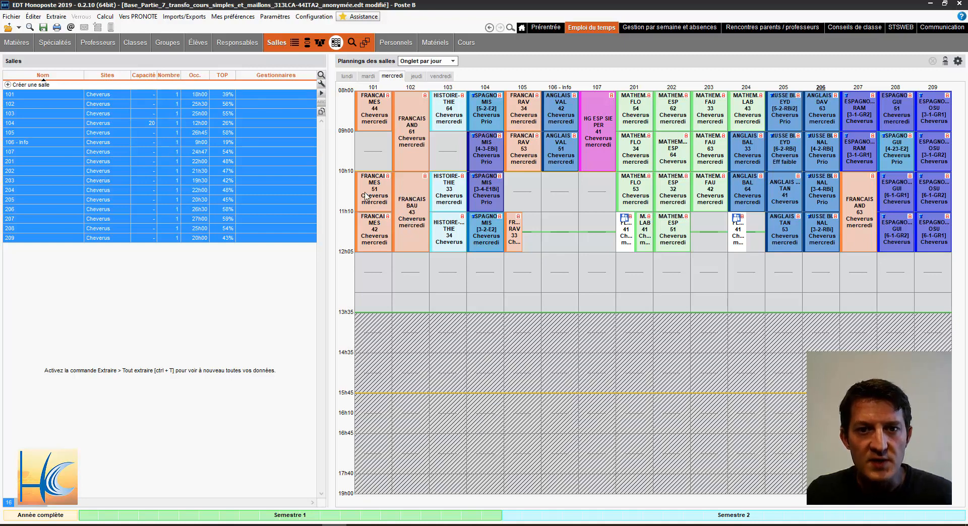
{"action": "left_click", "coordinate": [99, 45]}
{"action": "left_click", "coordinate": [33, 122]}
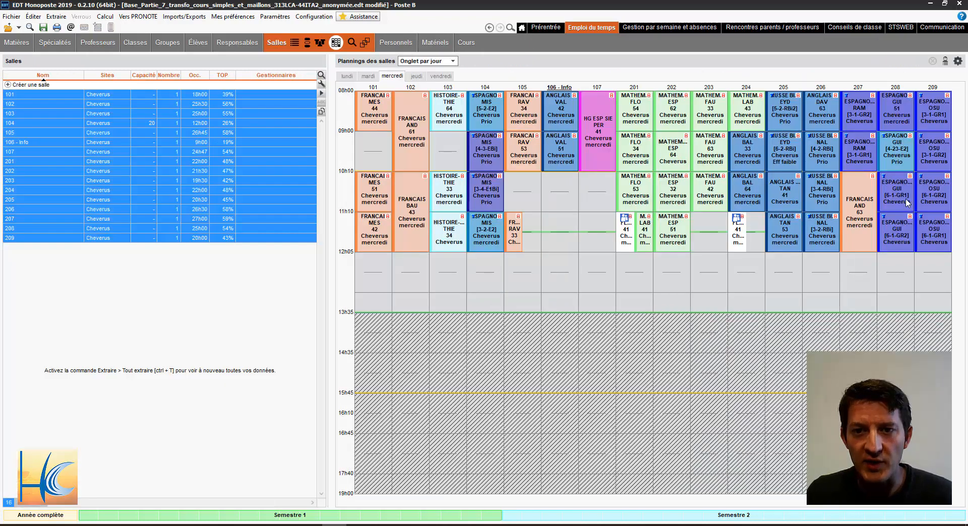
Step: Move AND's Wednesday 10h10 class 63 course from room 207 to 102, swapping rooms with BAU's class 43 course
{"action": "left_click", "coordinate": [861, 226]}
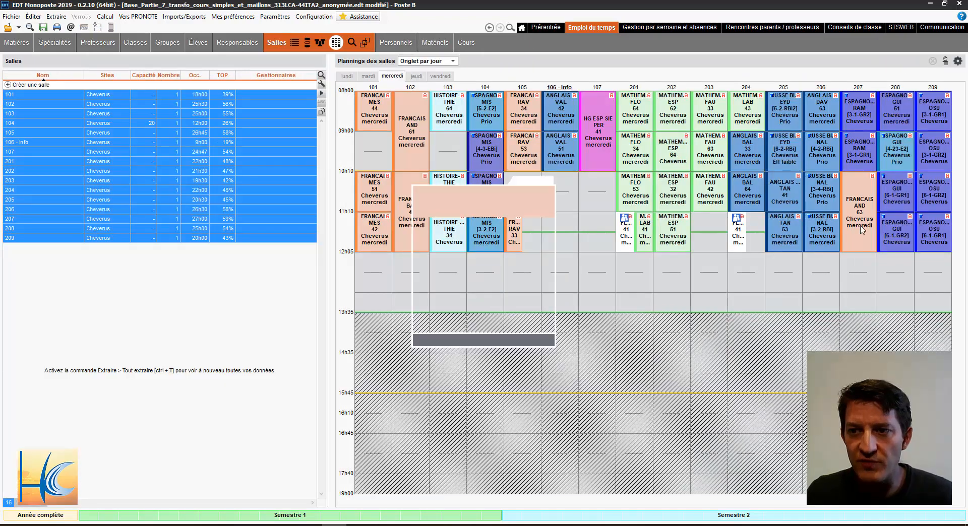
{"action": "left_click_drag", "start_coordinate": [498, 196], "coordinate": [531, 275]}
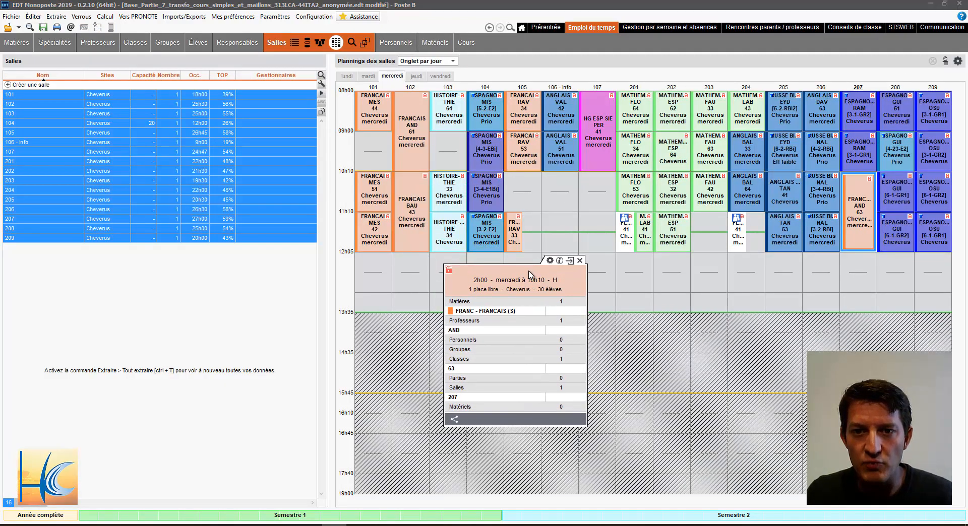
{"action": "left_click", "coordinate": [875, 216]}
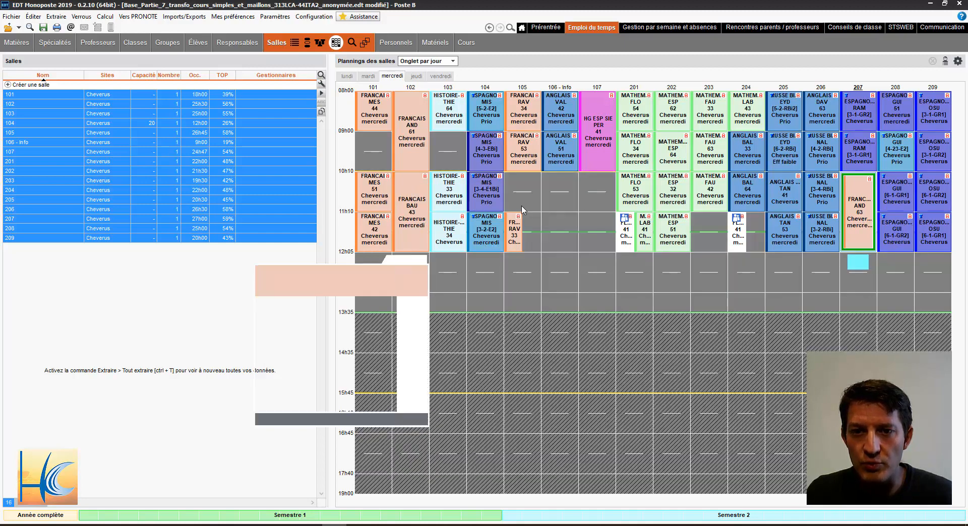
{"action": "left_click", "coordinate": [448, 207]}
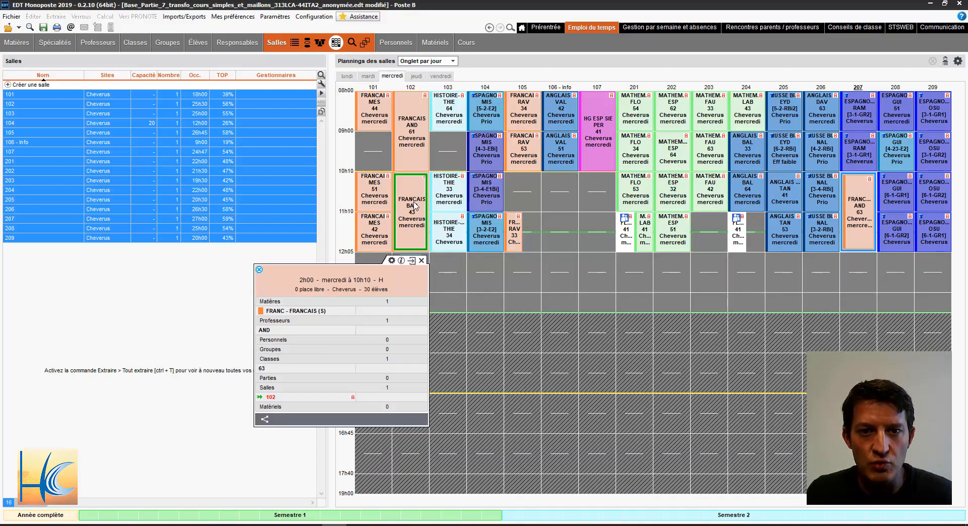
{"action": "left_click", "coordinate": [414, 206]}
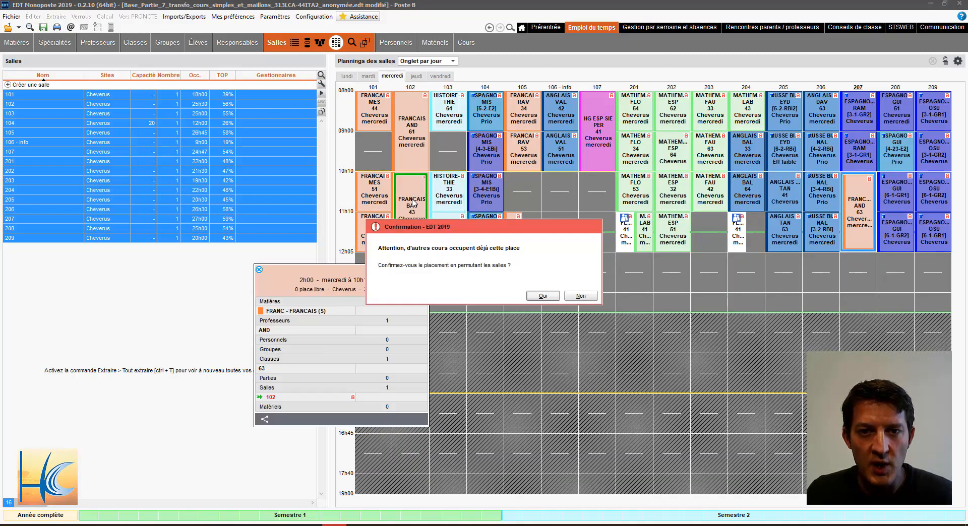
{"action": "left_click", "coordinate": [543, 296]}
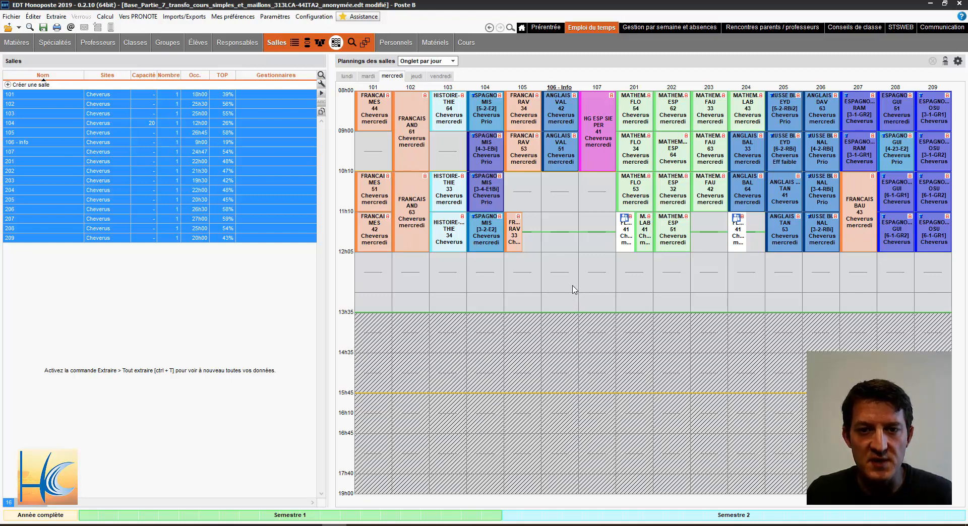
Step: Examine the room placement options for MES's Wednesday 11h10 Français course with class 42 in room 101
{"action": "left_click", "coordinate": [378, 236]}
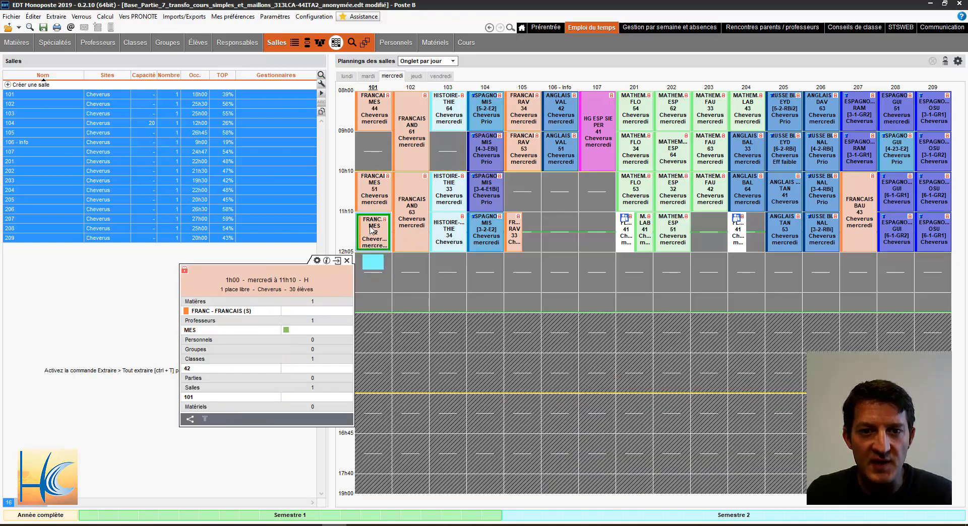
{"action": "key", "text": "Escape"}
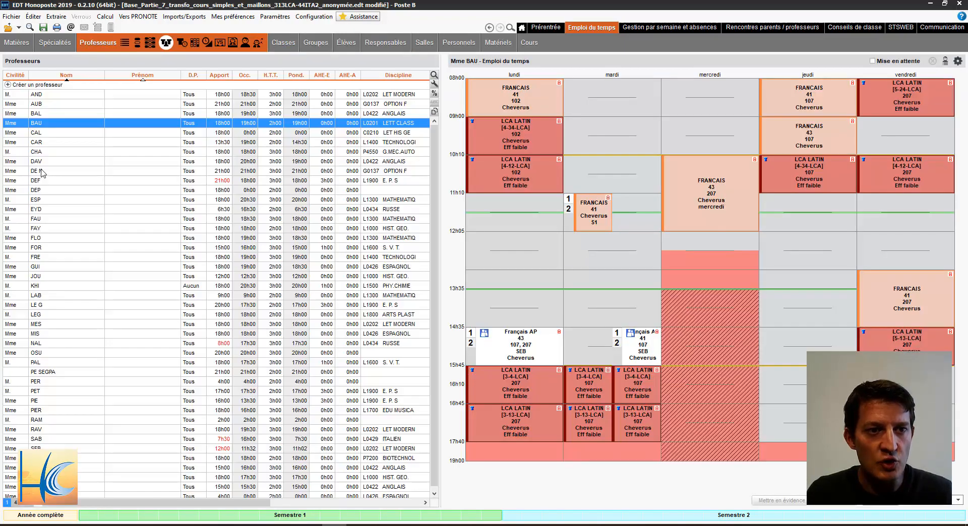
Step: Examine the weekly timetables of teachers CAR and FAU for courses held outside their usual room
{"action": "left_click", "coordinate": [44, 143]}
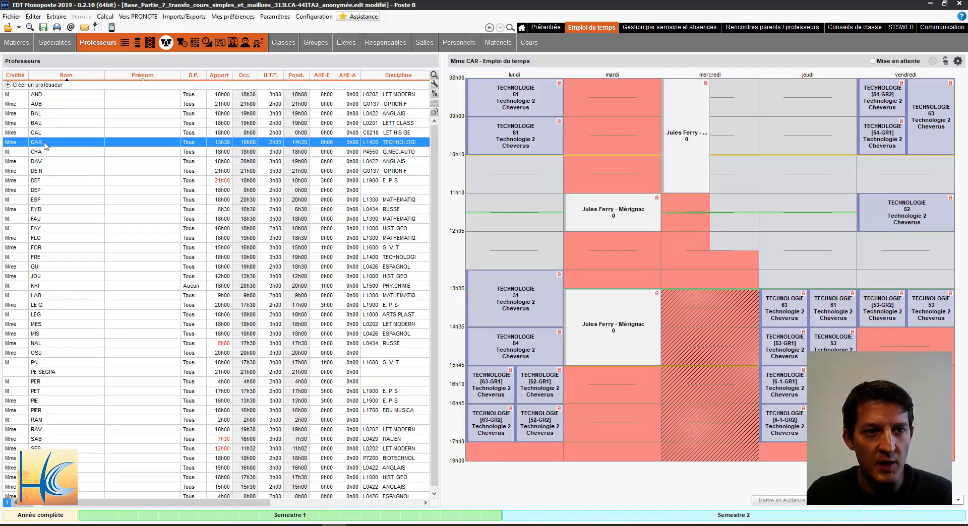
{"action": "left_click", "coordinate": [43, 219]}
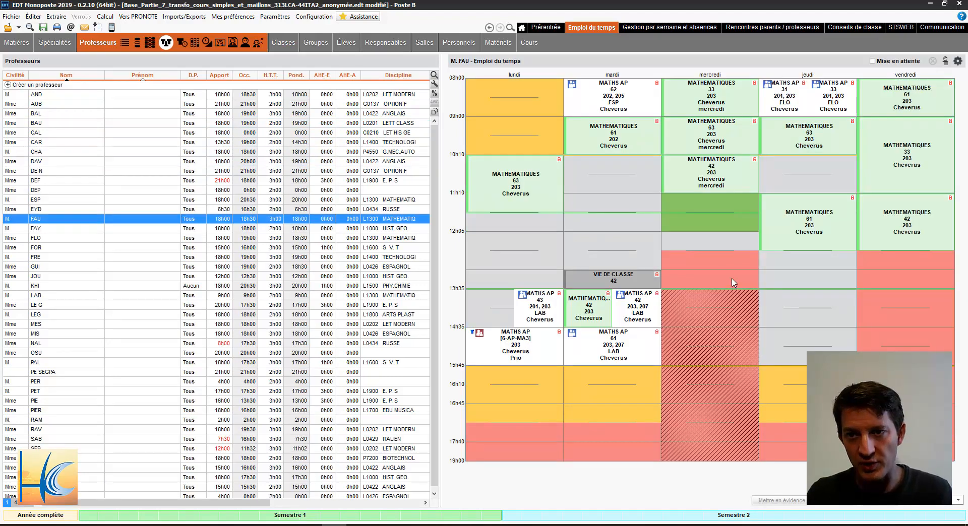